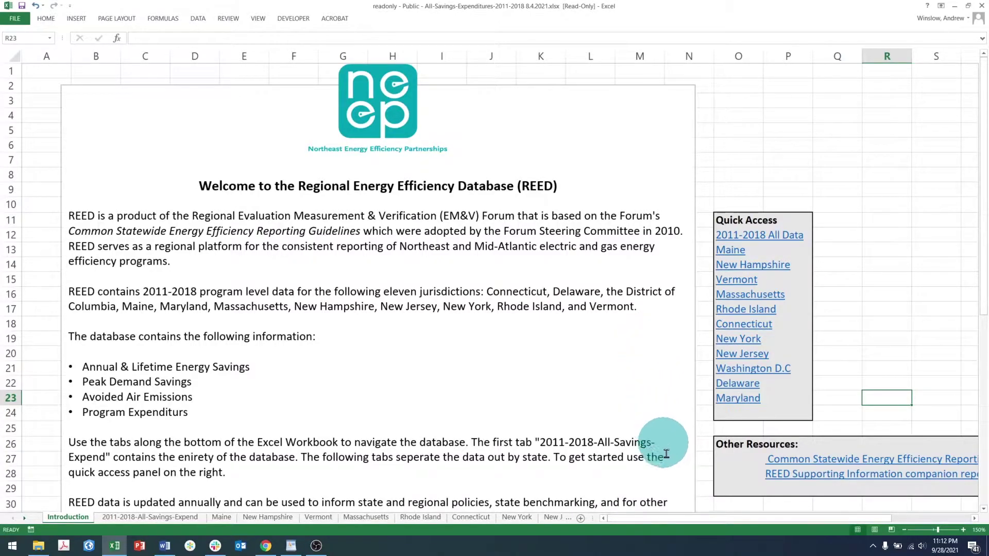
Switch to the 2011-2018-All-Savings-Expend sheet of all data
{"action": "left_click_drag", "start_coordinate": [666, 518], "coordinate": [707, 519]}
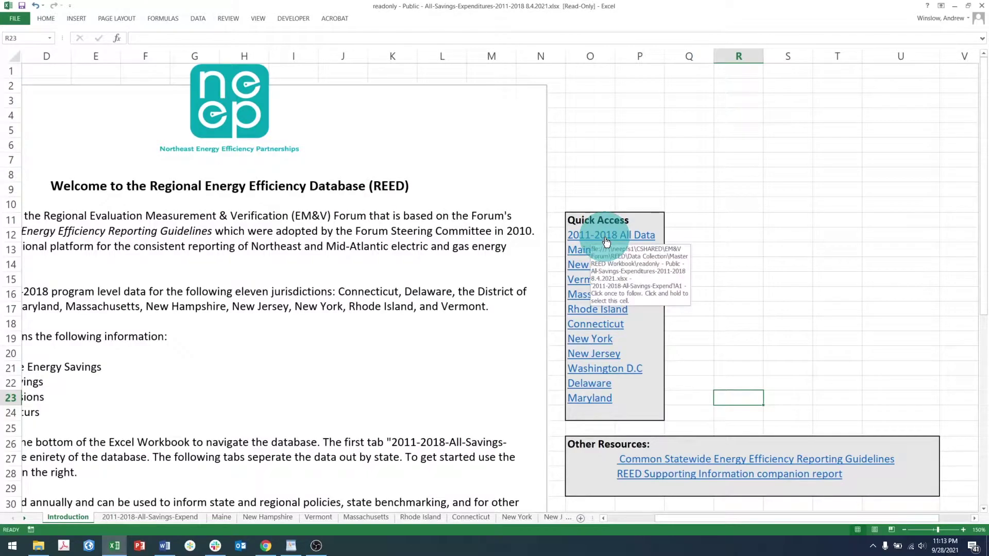
{"action": "left_click", "coordinate": [168, 518]}
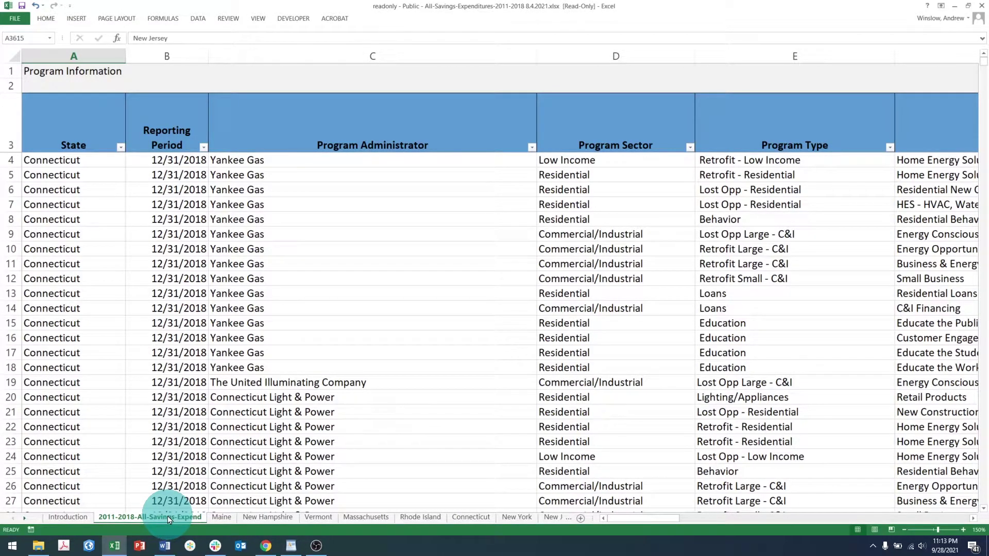
{"action": "mouse_move", "coordinate": [986, 69]}
{"action": "left_mouse_down"}
{"action": "mouse_move", "coordinate": [987, 191]}
{"action": "mouse_move", "coordinate": [987, 61]}
{"action": "left_mouse_up"}
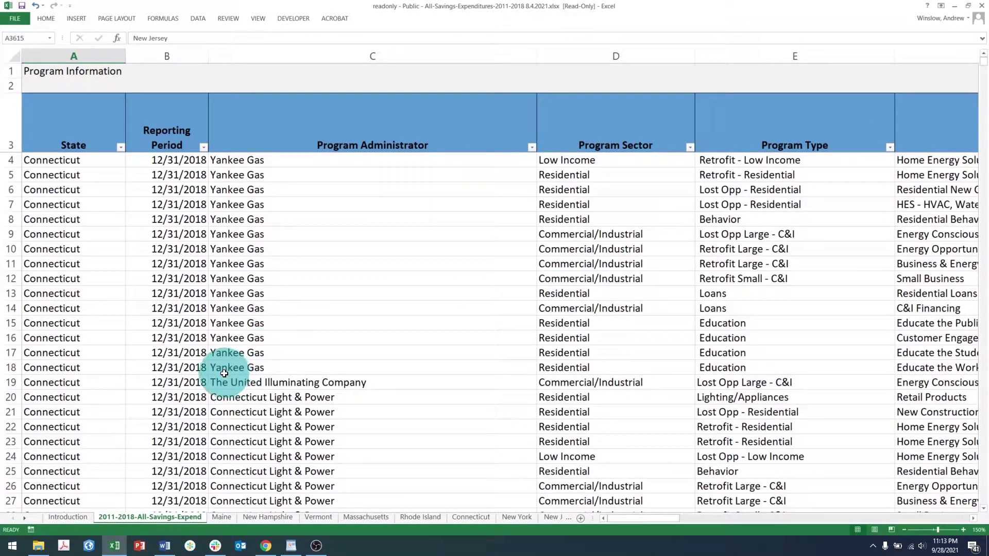
Browse the Maine, New Hampshire, Vermont, Massachusetts and Rhode Island sheets in turn
{"action": "left_click", "coordinate": [221, 517]}
{"action": "left_click", "coordinate": [276, 518]}
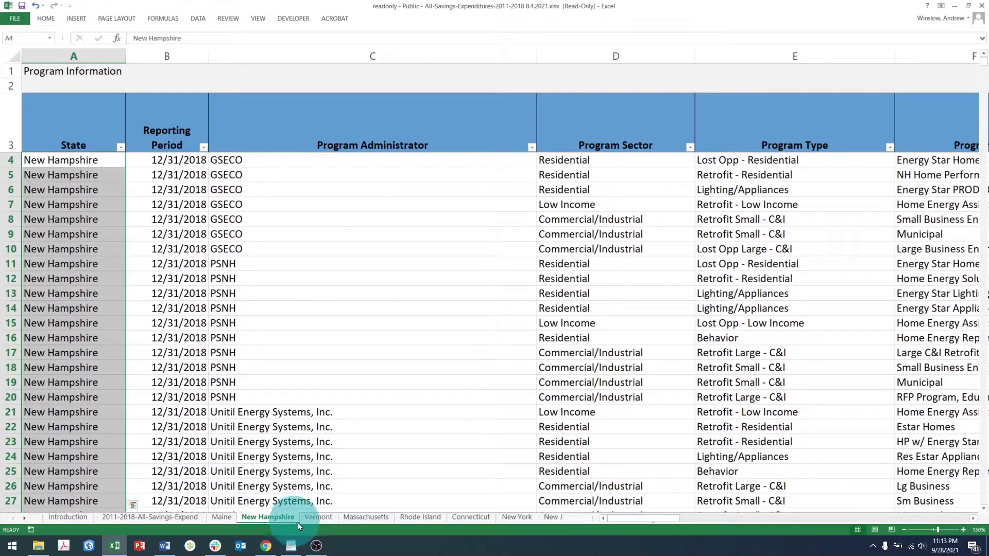
{"action": "left_click", "coordinate": [317, 517]}
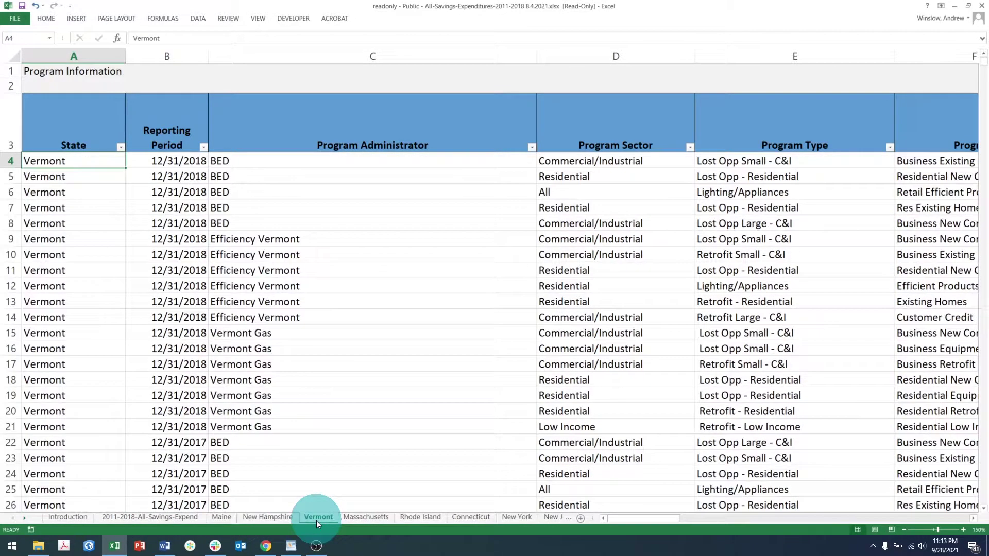
{"action": "left_click", "coordinate": [357, 521]}
{"action": "left_click", "coordinate": [409, 521]}
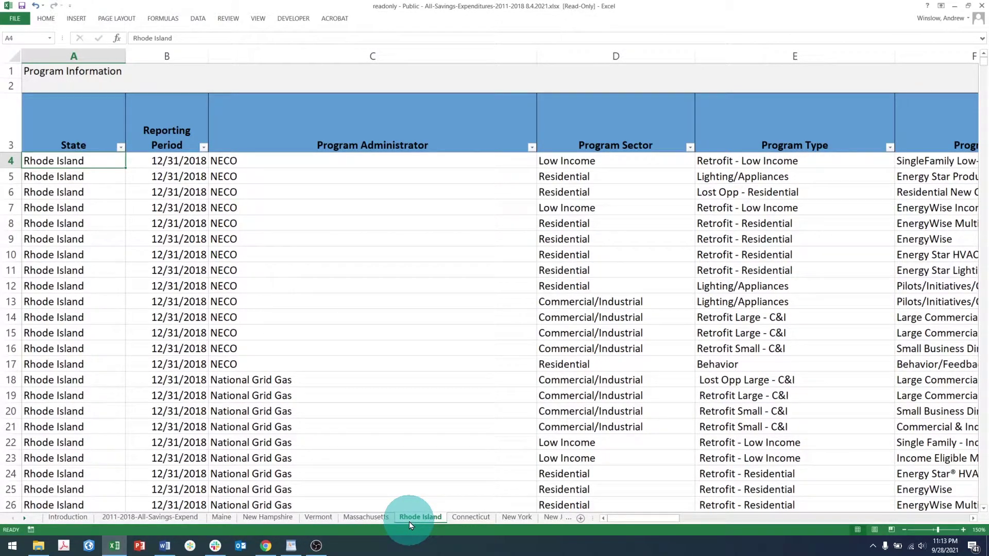
Revisit the All-Savings-Expend sheet, return to Rhode Island, and select columns A through F
{"action": "left_click", "coordinate": [172, 517]}
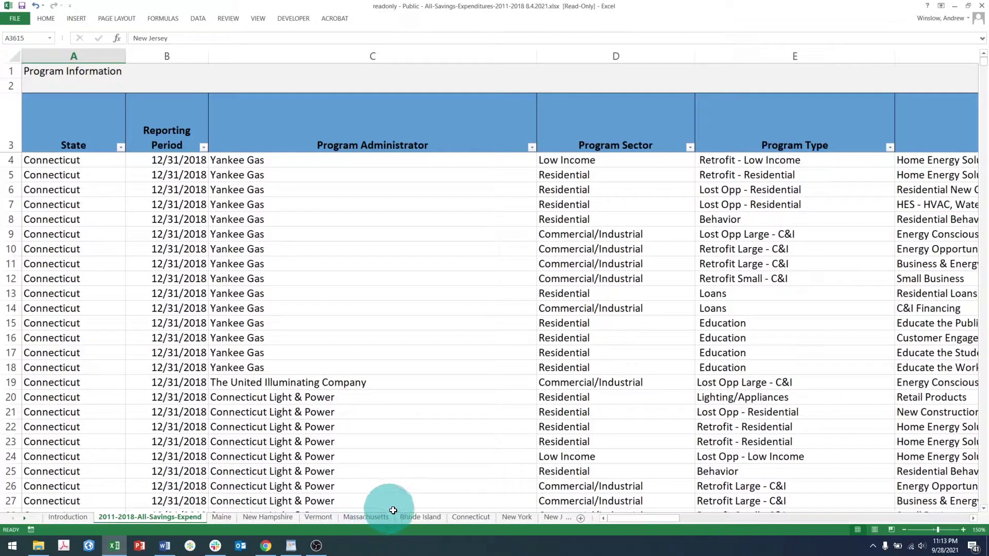
{"action": "left_click", "coordinate": [408, 517]}
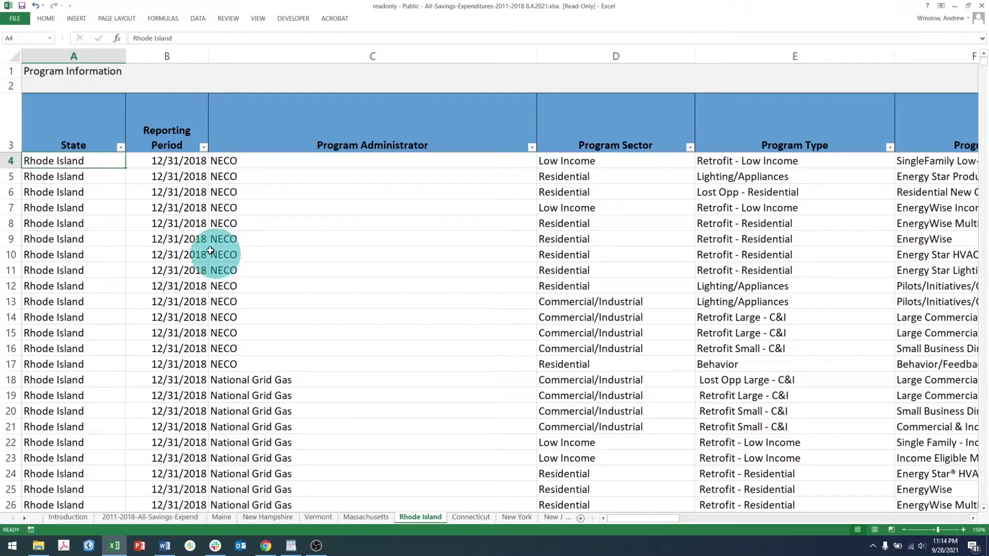
{"action": "left_click_drag", "start_coordinate": [88, 58], "coordinate": [960, 62]}
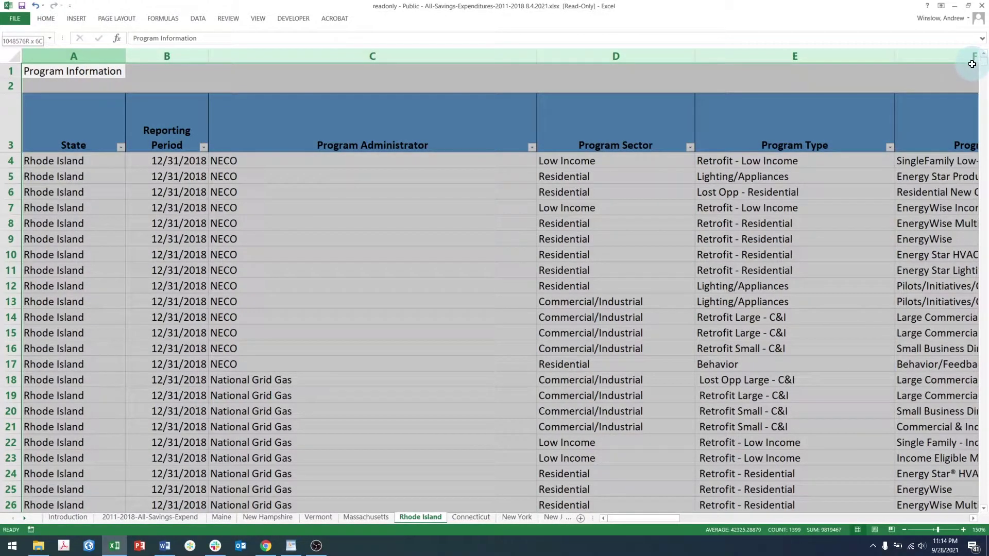
Select program columns A–F, then the CO2, NOx and SO2 emission savings columns H–K
{"action": "left_click_drag", "start_coordinate": [971, 64], "coordinate": [971, 64]}
{"action": "left_click_drag", "start_coordinate": [639, 520], "coordinate": [684, 513]}
{"action": "left_click_drag", "start_coordinate": [146, 56], "coordinate": [559, 64]}
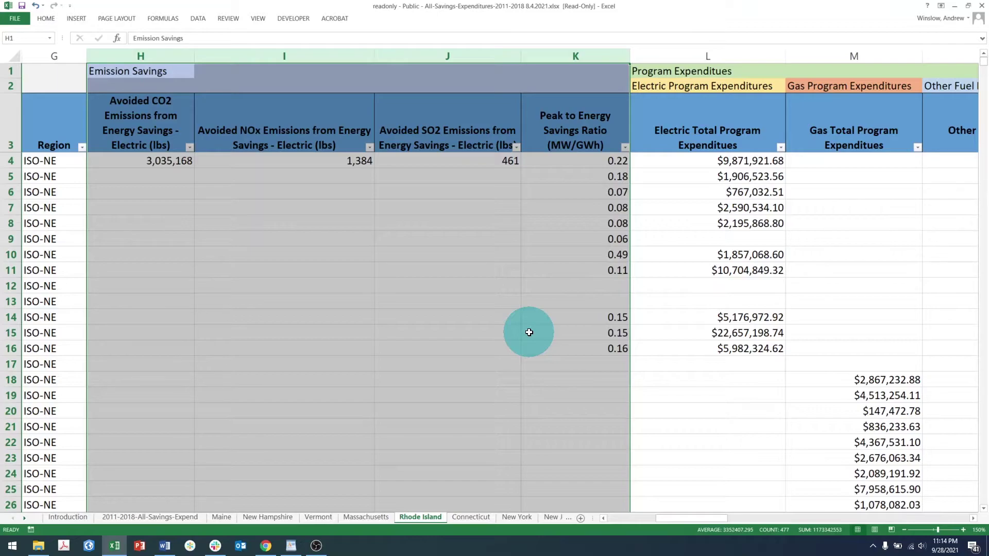
{"action": "scroll", "coordinate": [530, 332], "scroll_direction": "down", "scroll_amount": 11}
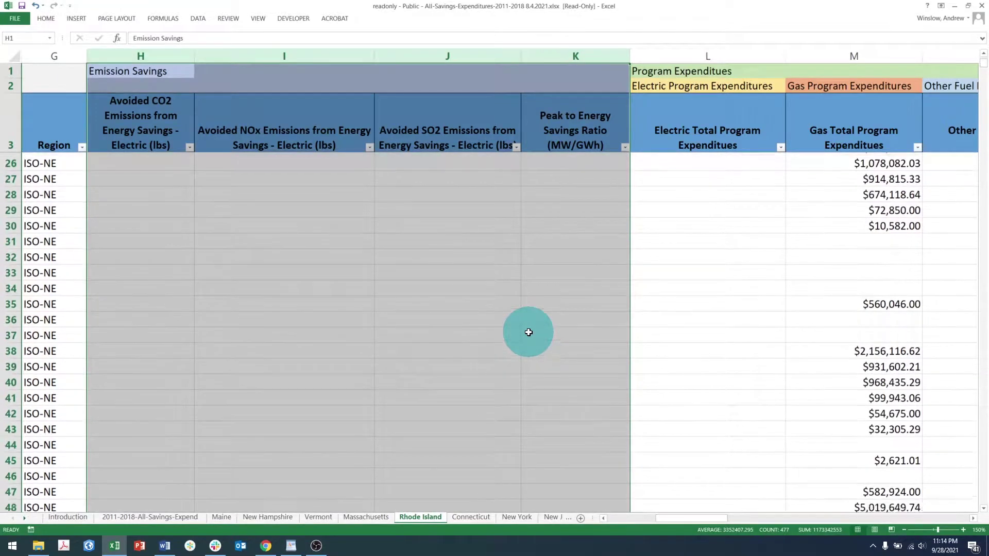
{"action": "scroll", "coordinate": [530, 332], "scroll_direction": "down", "scroll_amount": 6}
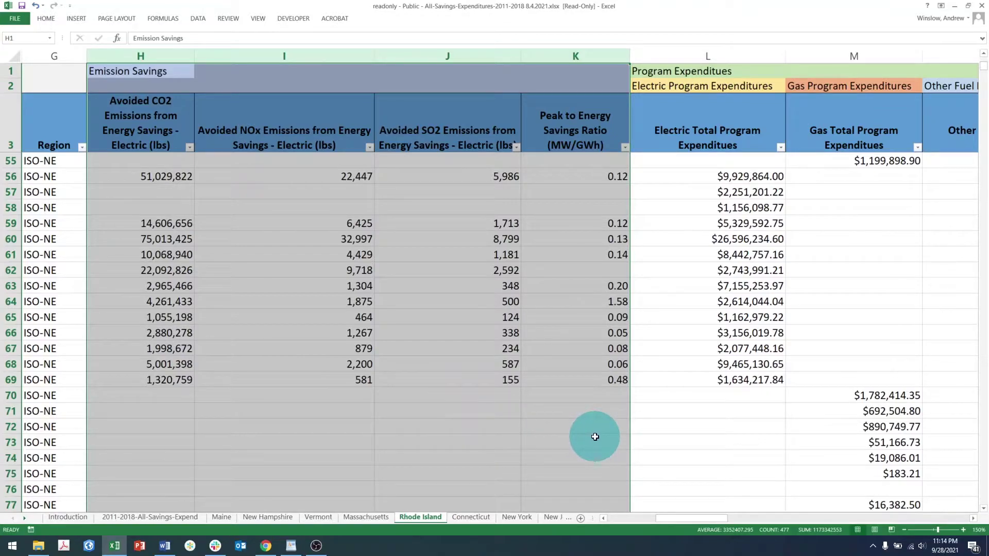
Clear the selection and select the program expenditure columns L through N
{"action": "left_click", "coordinate": [664, 434]}
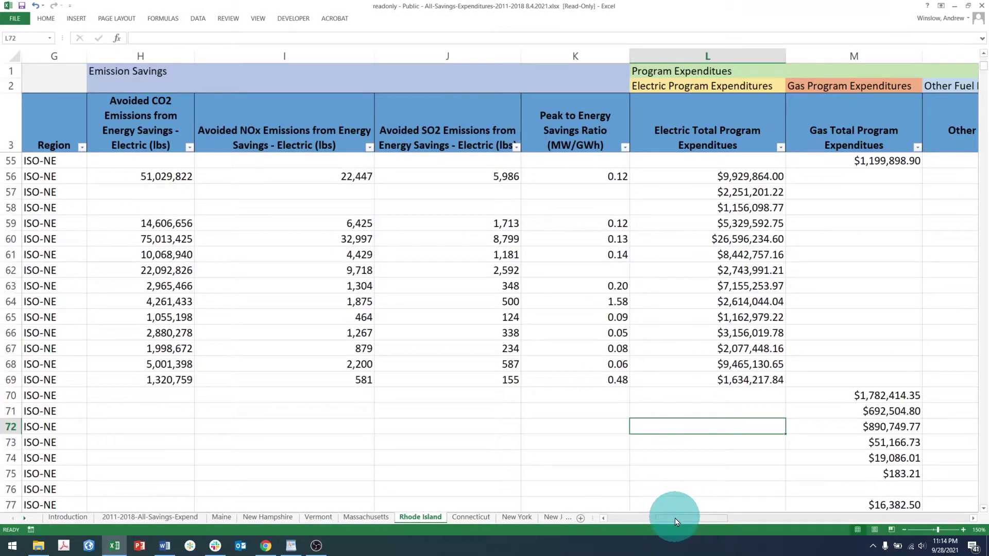
{"action": "left_click_drag", "start_coordinate": [674, 519], "coordinate": [707, 505]}
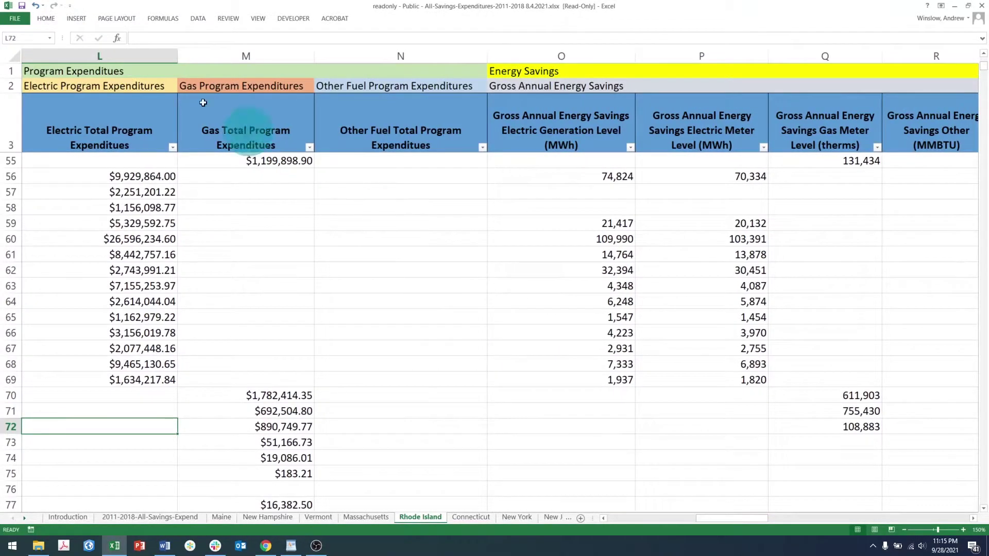
{"action": "left_click_drag", "start_coordinate": [100, 51], "coordinate": [485, 246]}
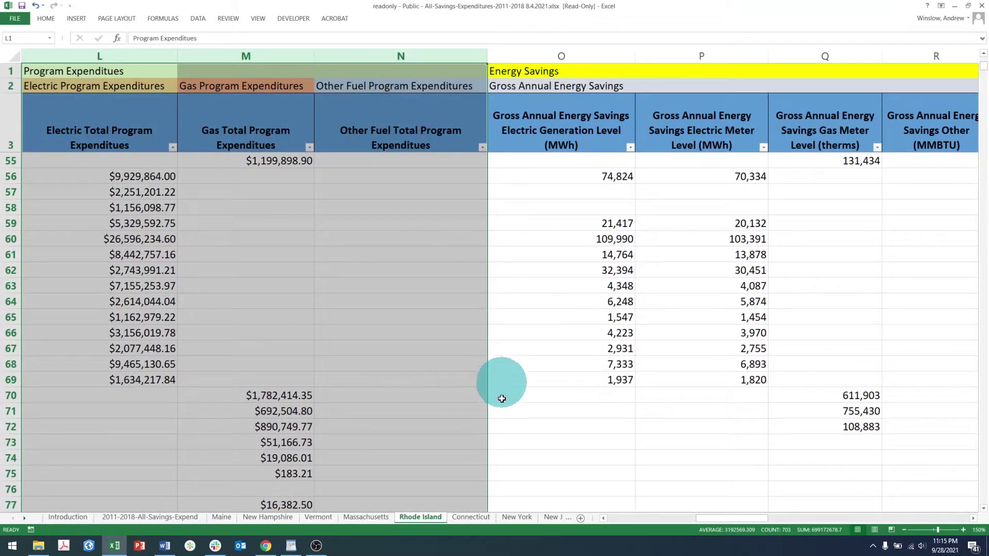
{"action": "left_click_drag", "start_coordinate": [727, 520], "coordinate": [754, 512]}
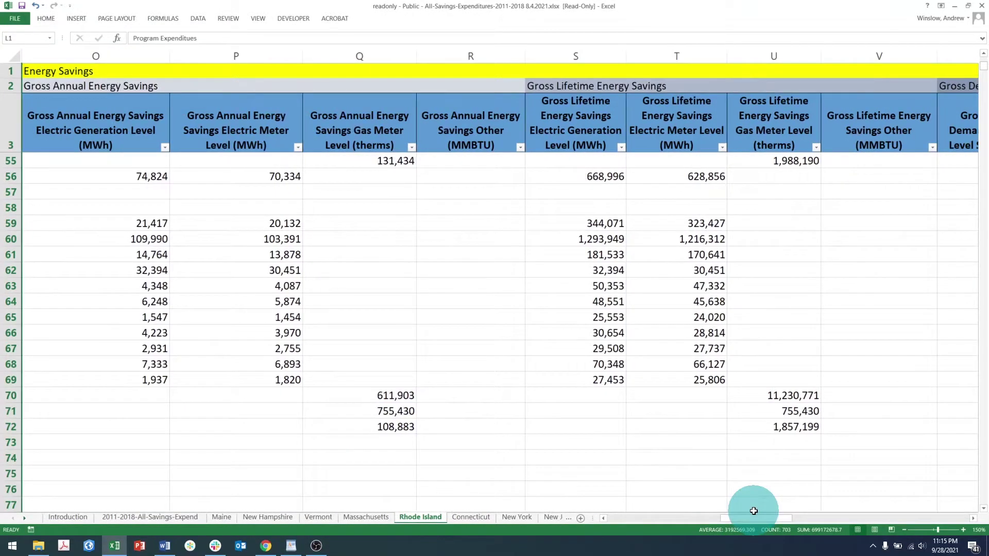
{"action": "left_click_drag", "start_coordinate": [103, 56], "coordinate": [921, 216]}
{"action": "left_click_drag", "start_coordinate": [769, 519], "coordinate": [872, 512]}
Select columns AA–AF and the Net Annual, Net Lifetime and Net Demand Savings headings
{"action": "left_click_drag", "start_coordinate": [48, 55], "coordinate": [791, 60]}
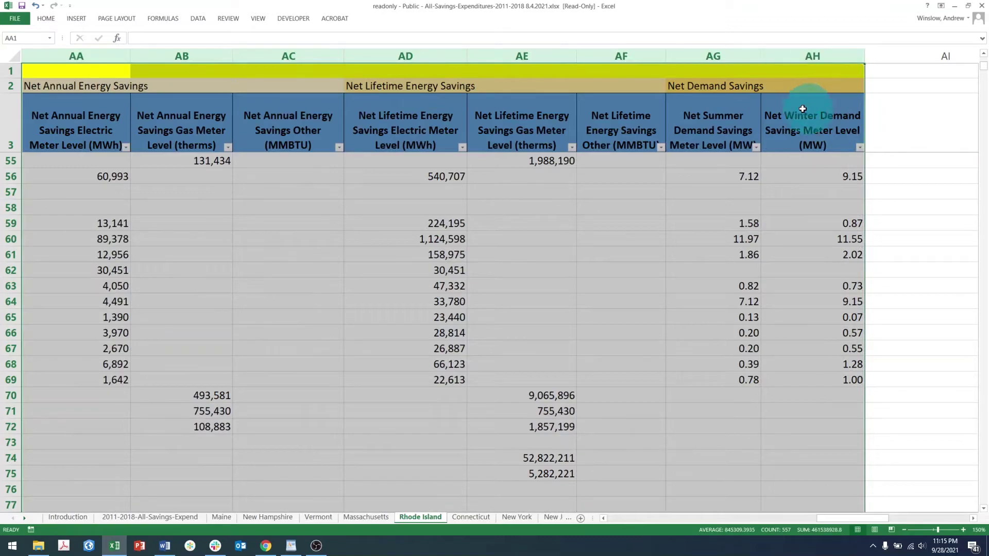
{"action": "left_click_drag", "start_coordinate": [644, 301], "coordinate": [647, 251]}
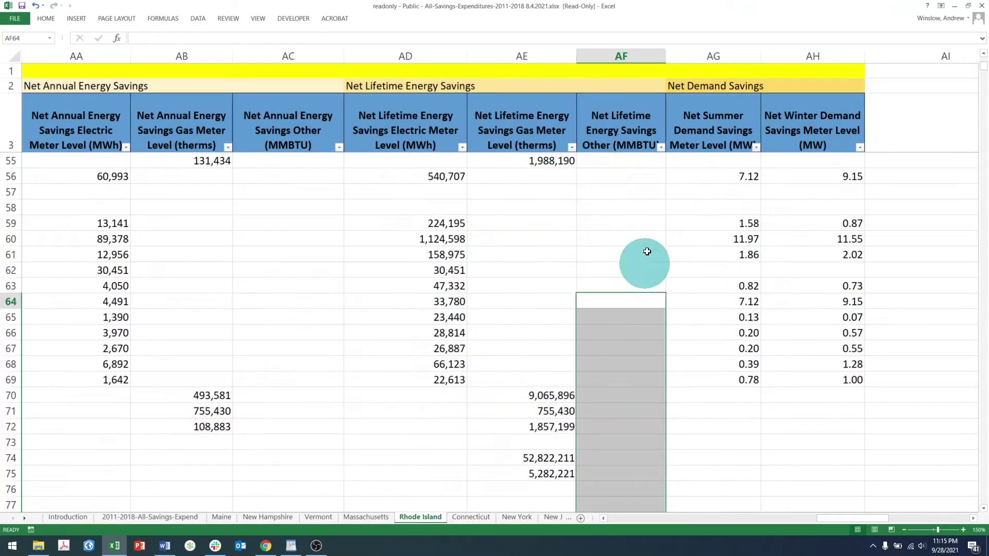
{"action": "left_click", "coordinate": [43, 84]}
{"action": "left_click", "coordinate": [345, 90]}
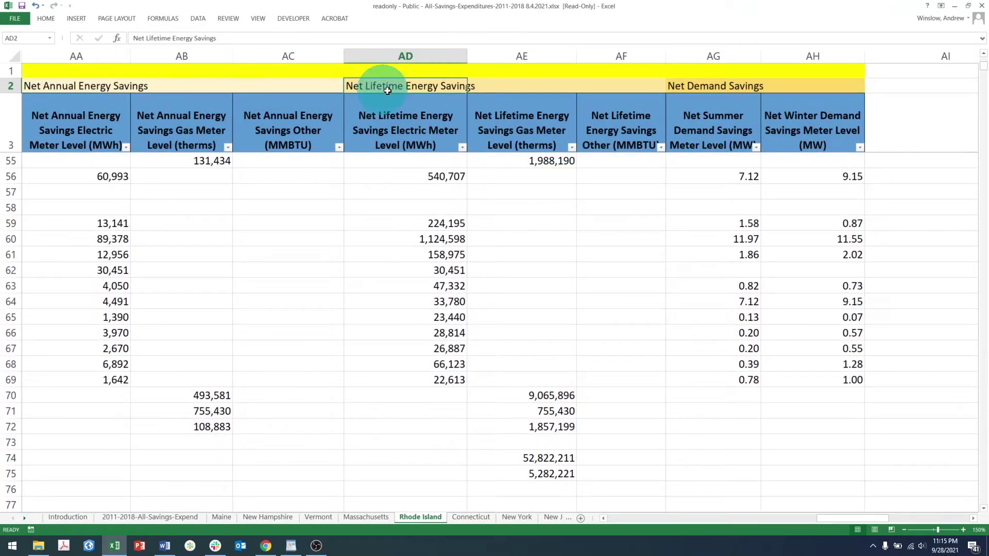
{"action": "left_click", "coordinate": [732, 87]}
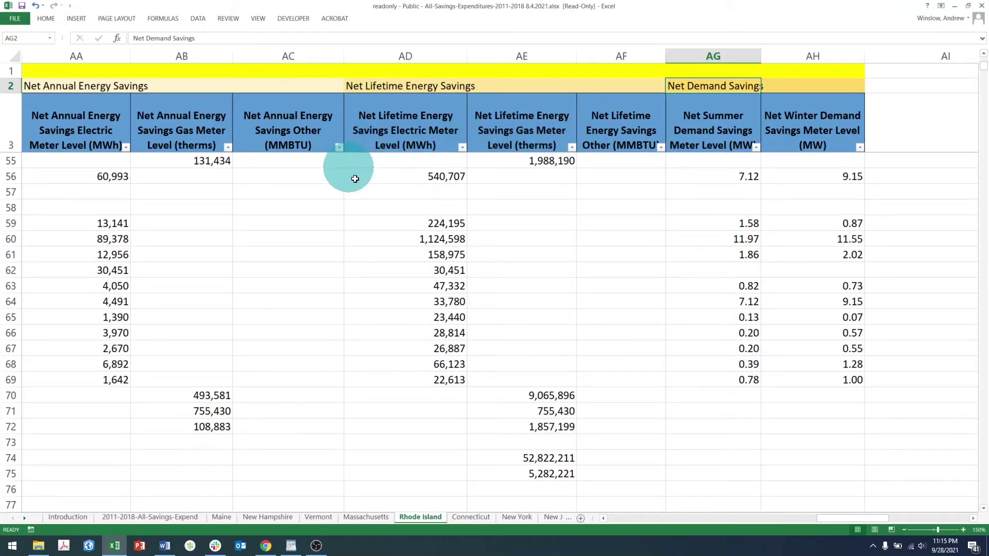
{"action": "left_click_drag", "start_coordinate": [852, 518], "coordinate": [626, 522]}
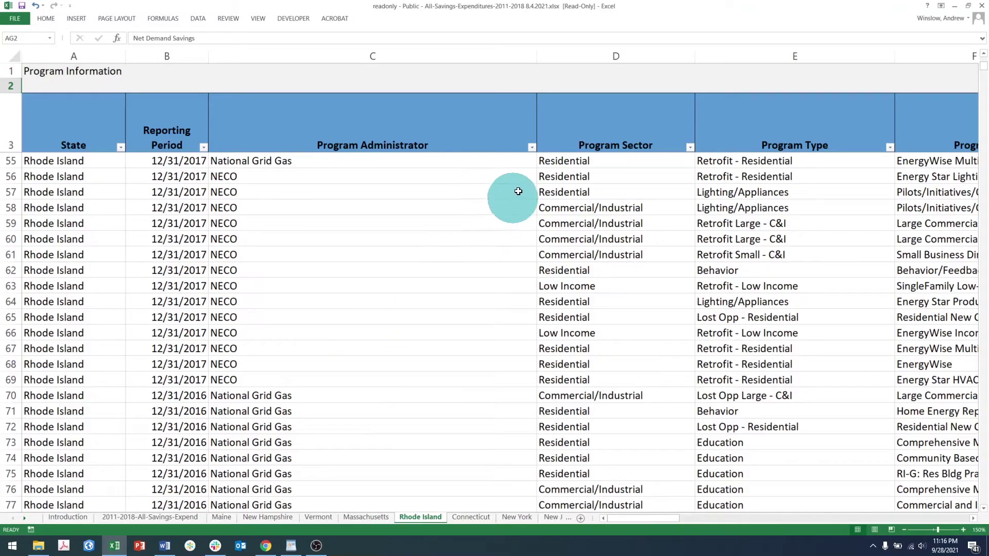
Sort the Program Administrator column Z to A, then A to Z
{"action": "left_click", "coordinate": [532, 148]}
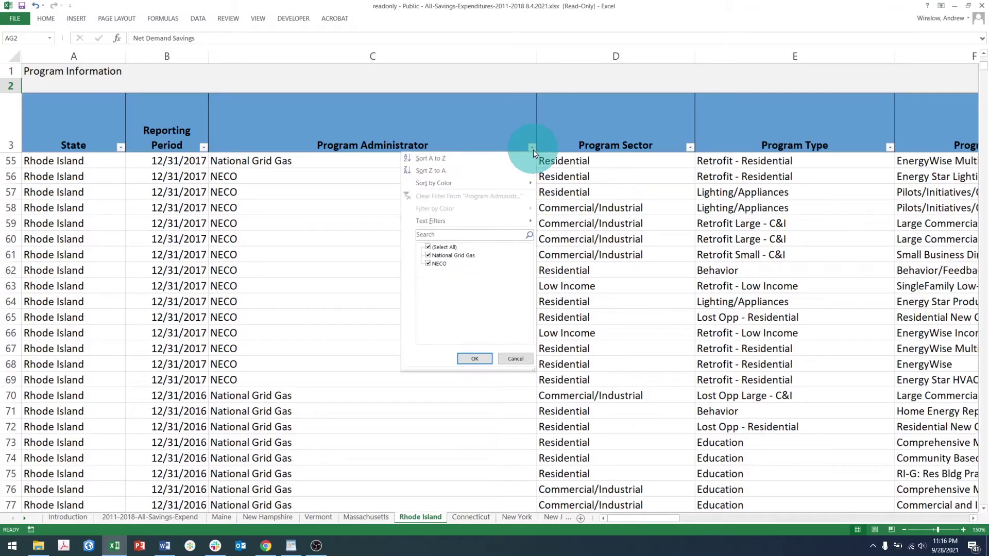
{"action": "left_click", "coordinate": [468, 171]}
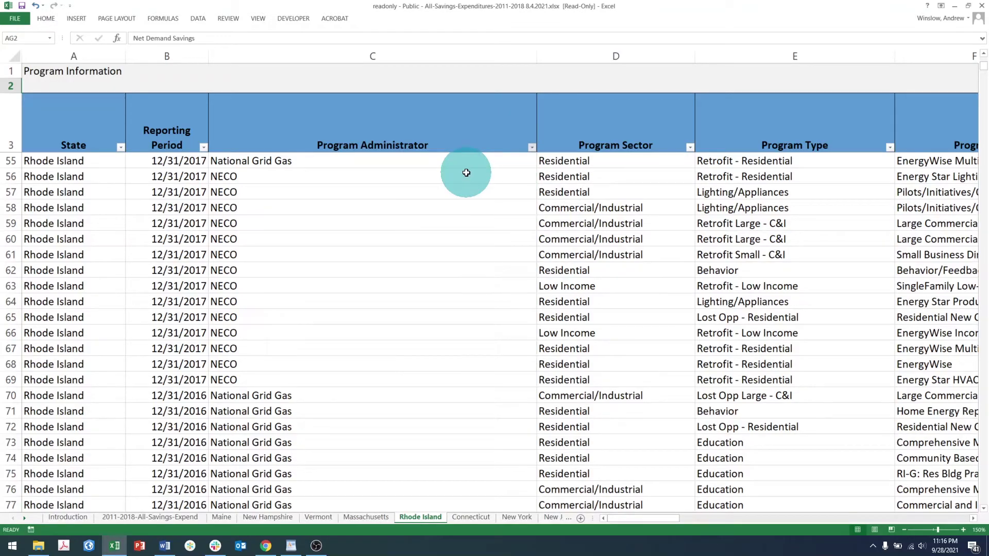
{"action": "left_click", "coordinate": [532, 149]}
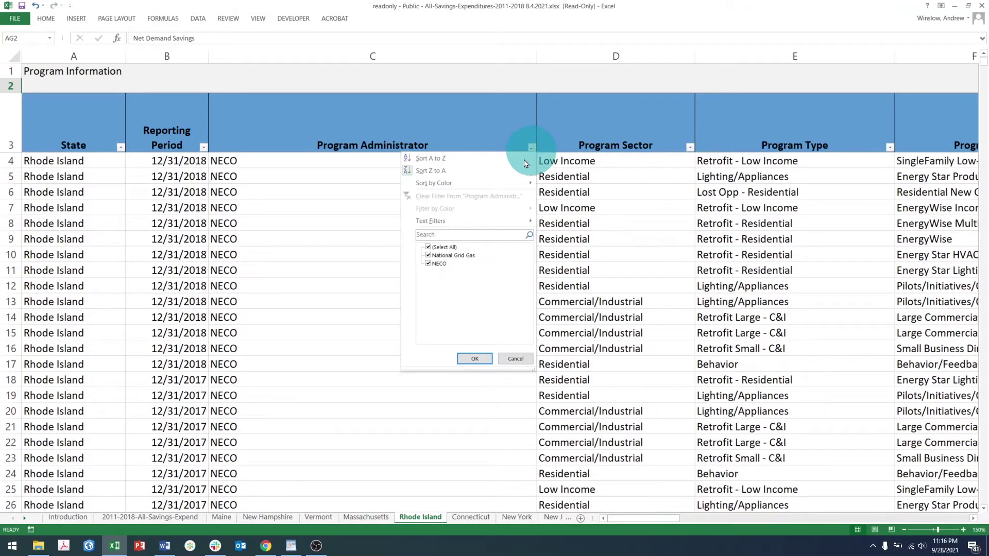
{"action": "left_click", "coordinate": [484, 161]}
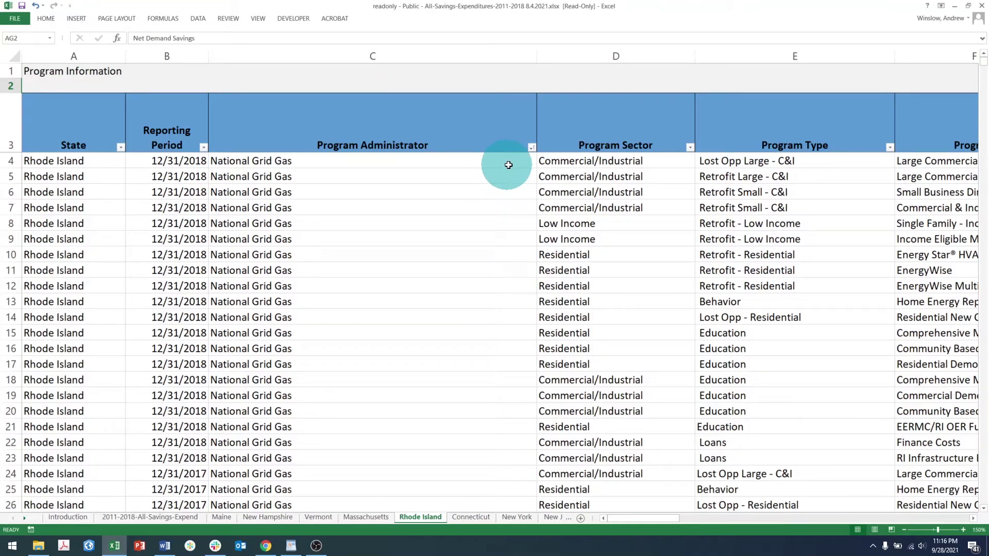
Filter Program Administrator to exclude National Grid Gas, leaving only NECO
{"action": "left_click", "coordinate": [531, 149]}
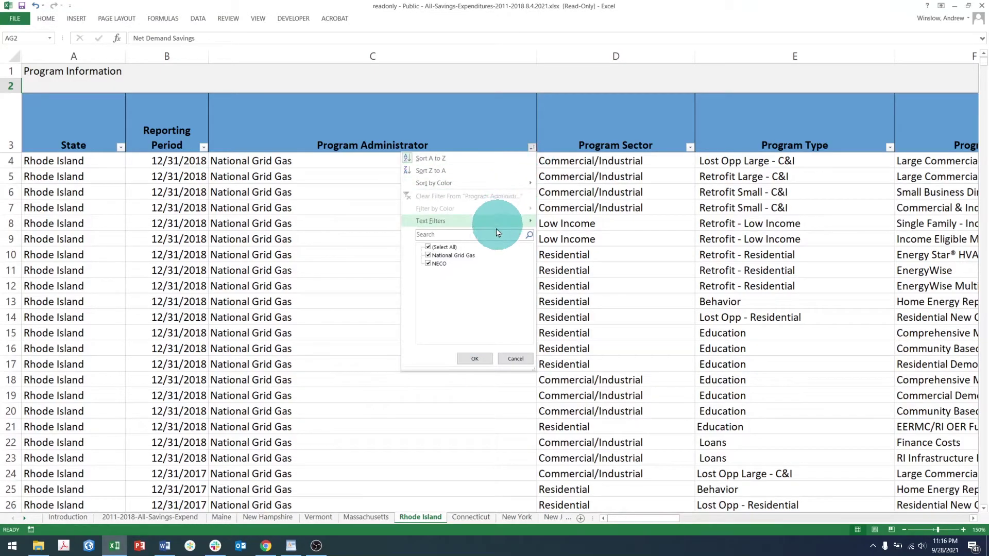
{"action": "left_click", "coordinate": [428, 257]}
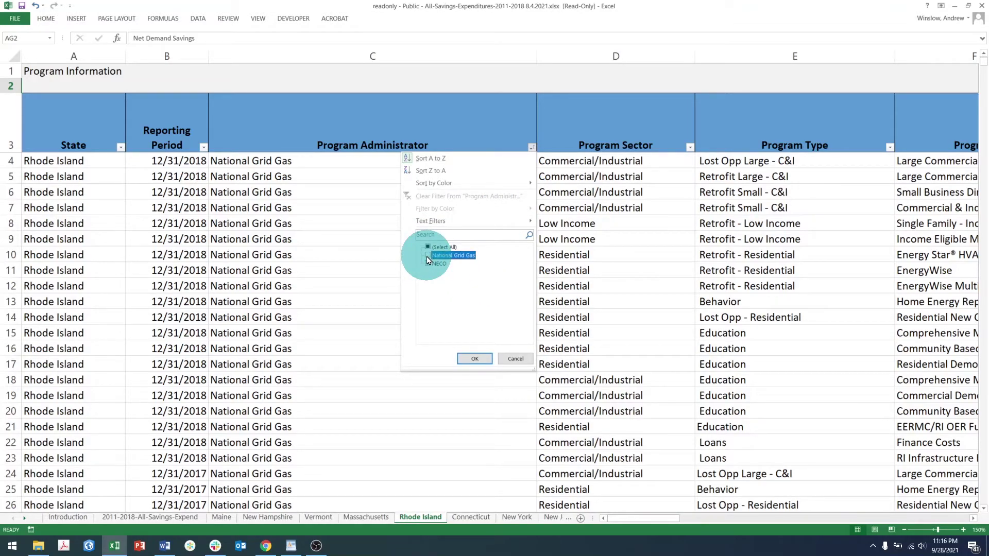
{"action": "left_click", "coordinate": [473, 358]}
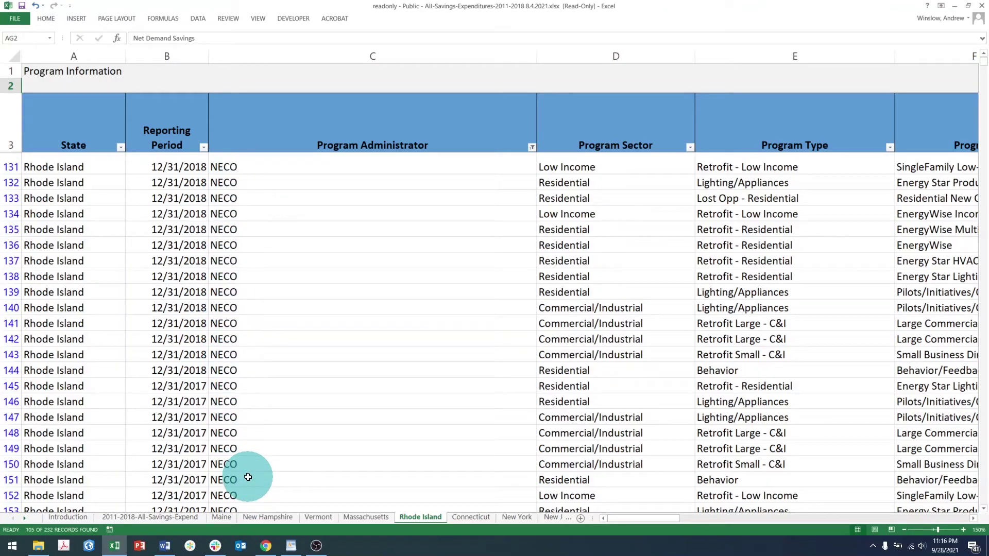
On the All-Savings-Expend sheet, review the State and Reporting Period filters without changing them
{"action": "left_click", "coordinate": [175, 518]}
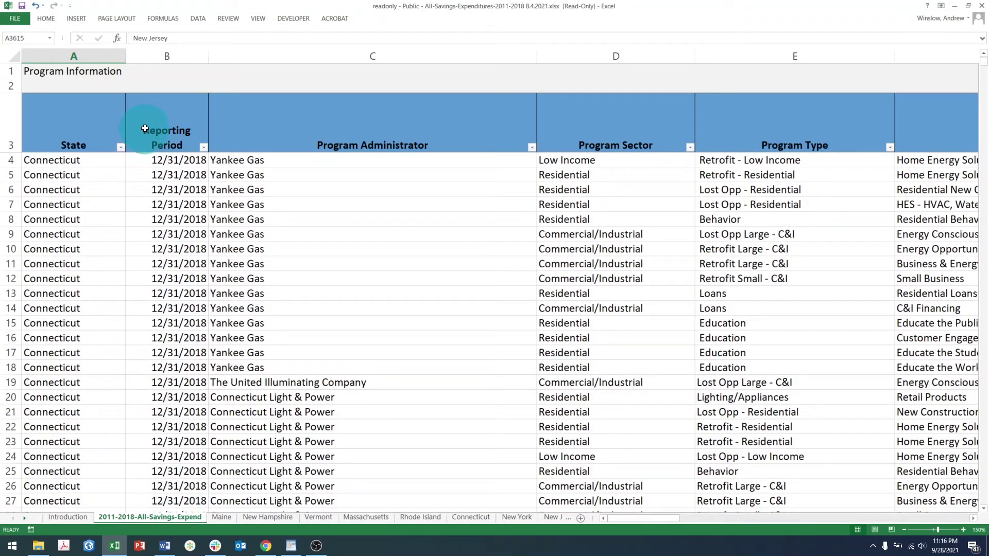
{"action": "left_click", "coordinate": [121, 148]}
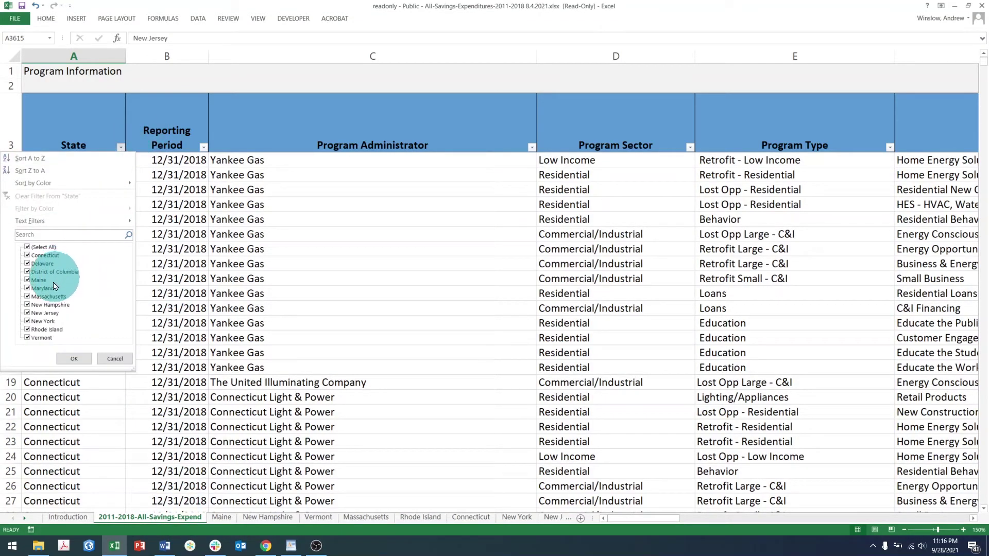
{"action": "left_click", "coordinate": [74, 358]}
{"action": "left_click", "coordinate": [203, 148]}
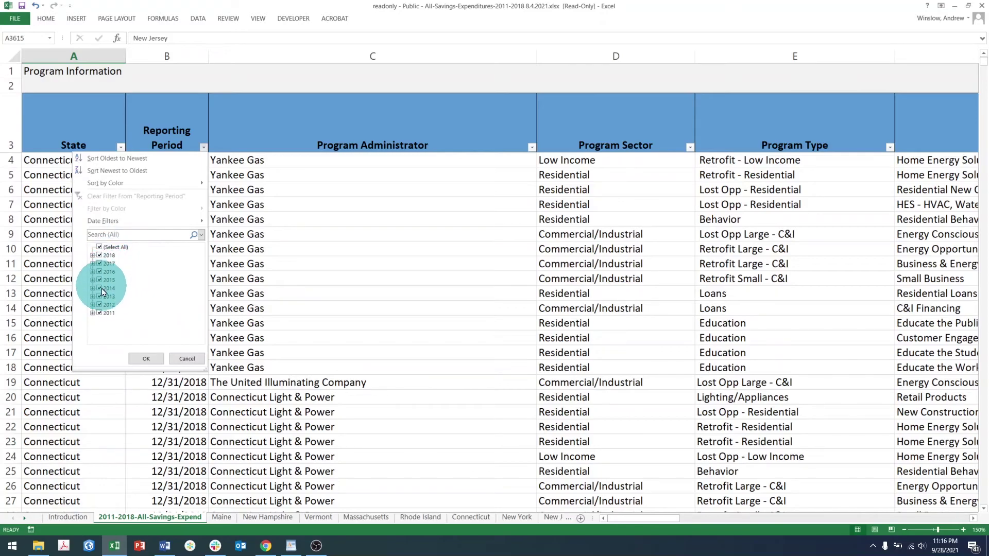
{"action": "left_click", "coordinate": [147, 359]}
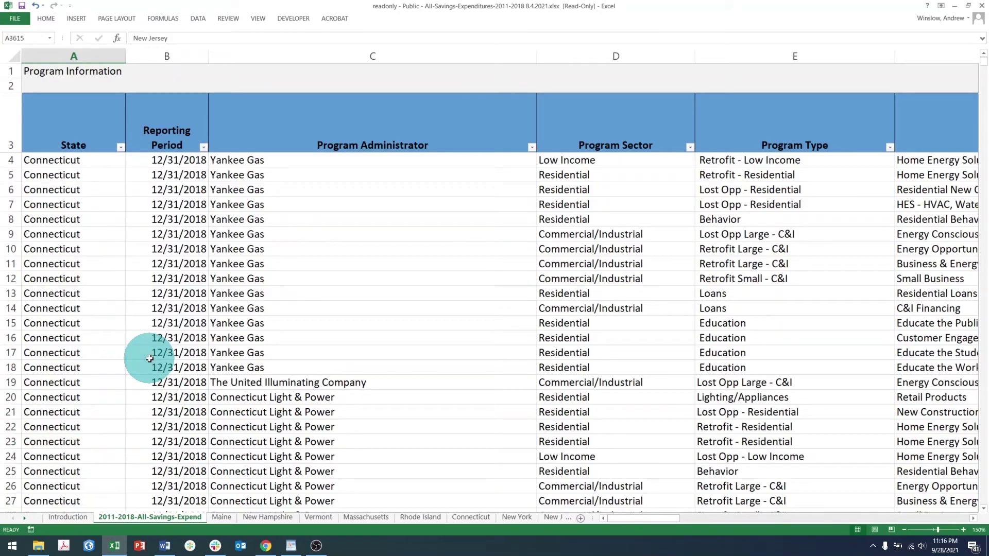